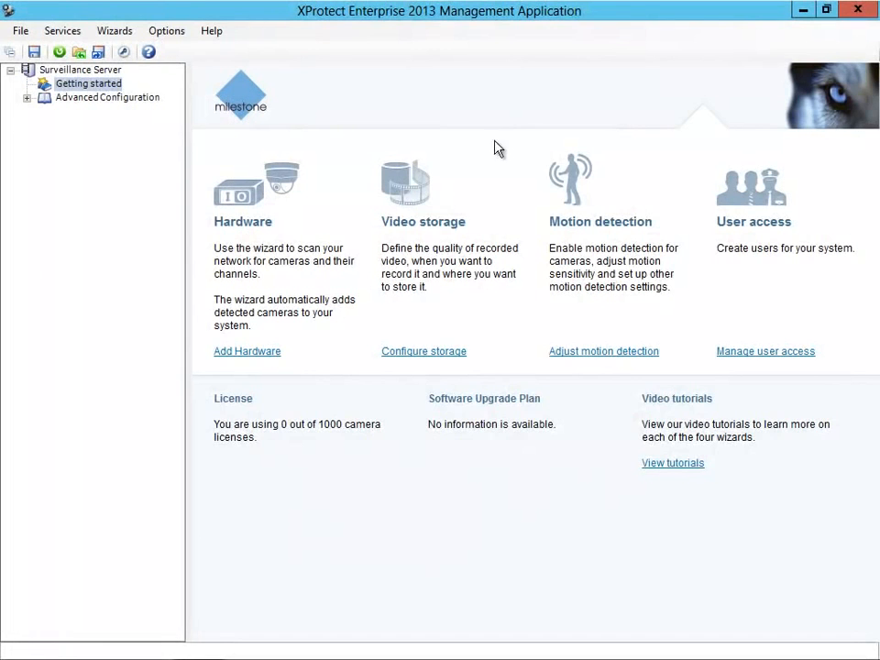
# Step: Set up a hardware scan of IP range 10.100.50.15 to 10.100.50.23, with local network scanning turned off
pyautogui.click(270, 357)
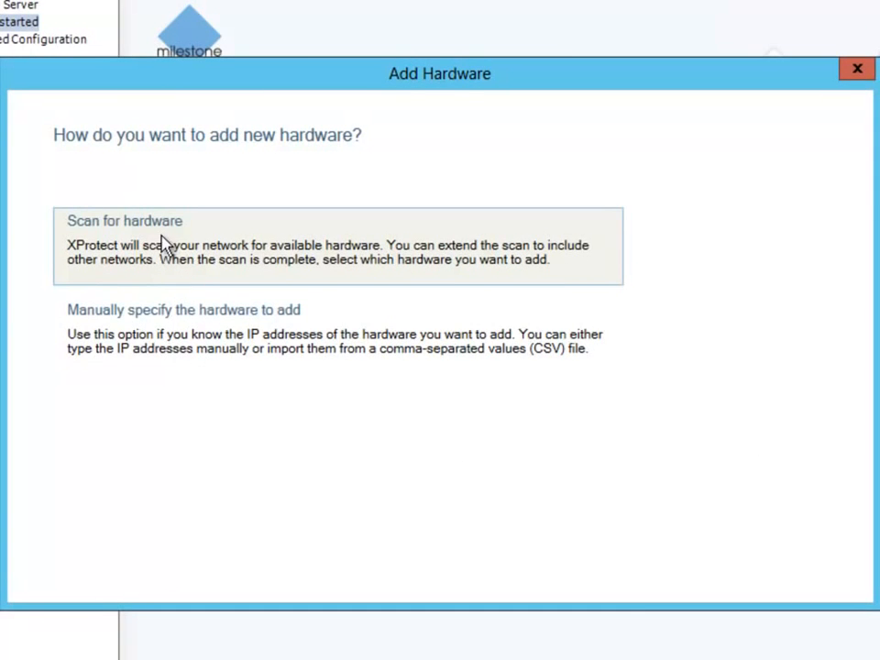
pyautogui.click(161, 241)
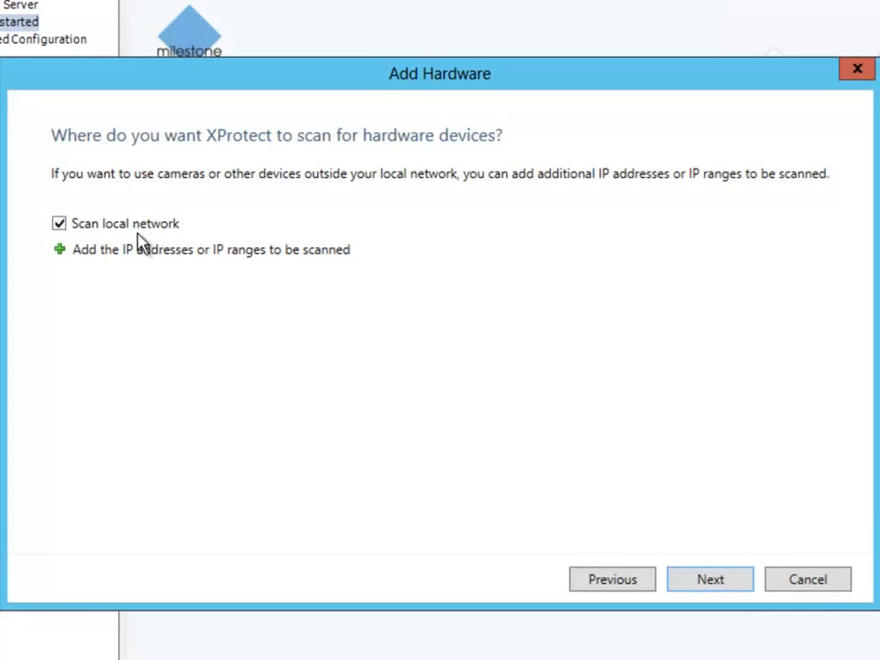
pyautogui.click(60, 256)
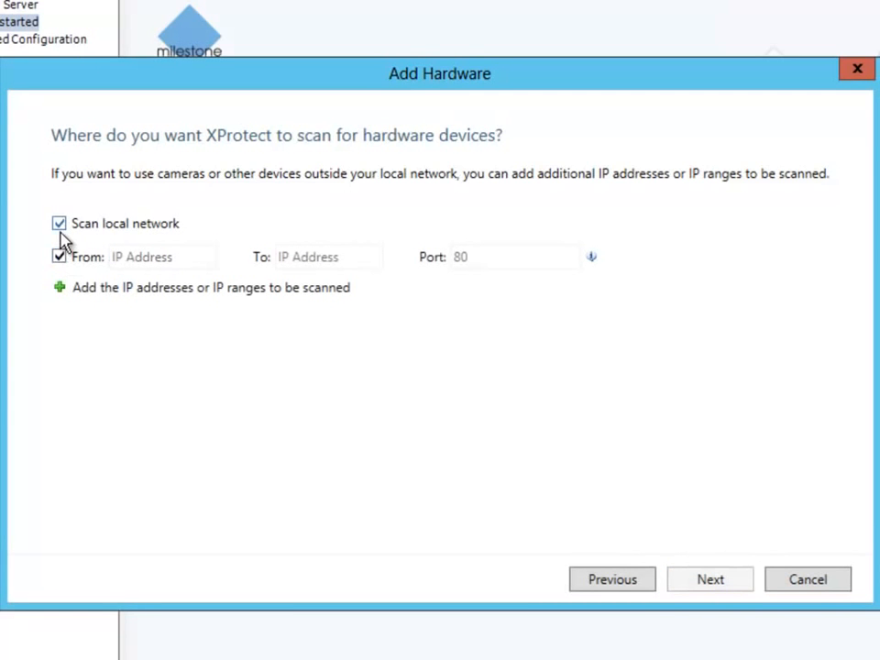
pyautogui.click(58, 225)
pyautogui.click(143, 259)
pyautogui.write('1')
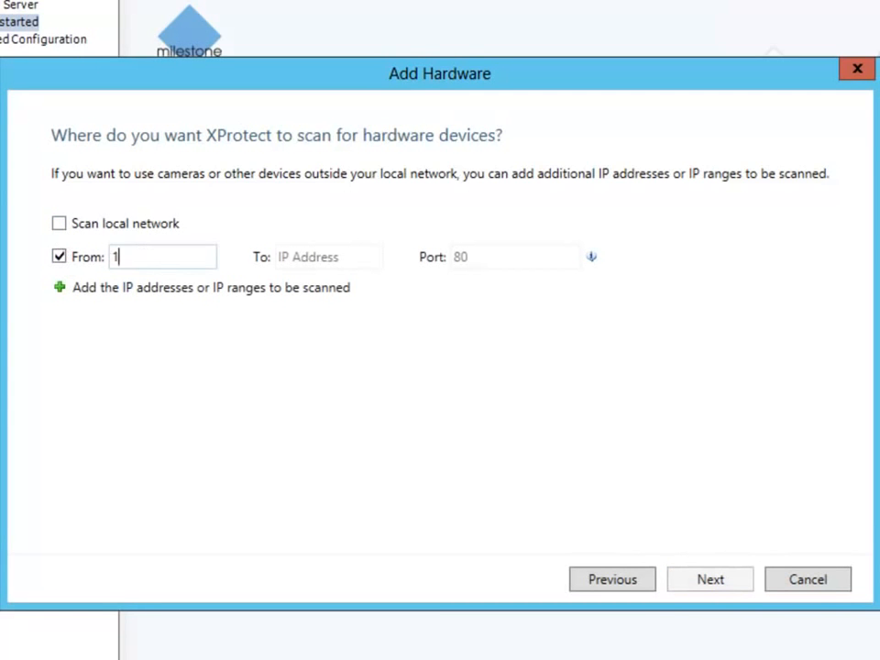
pyautogui.write('0.100.50.15')
pyautogui.click(344, 261)
pyautogui.write('10.100.50.23')
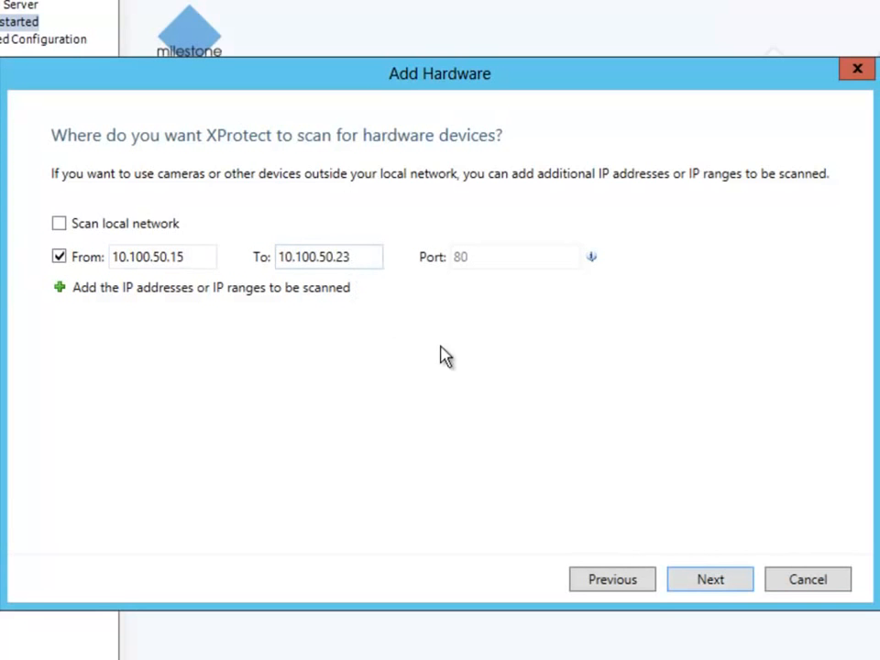
# Step: Run the hardware scan for all manufacturers and add every detected device to the system
pyautogui.click(708, 583)
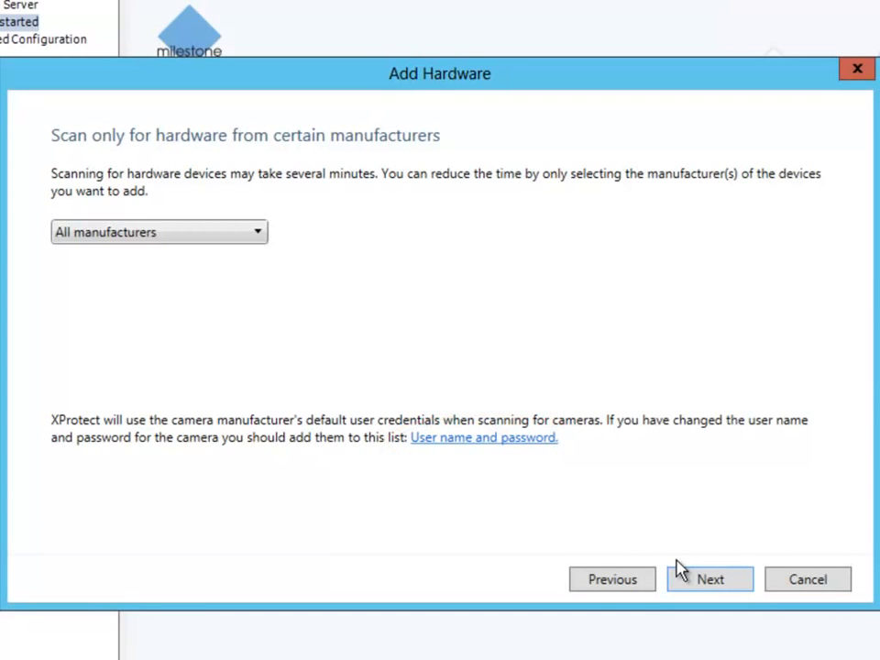
pyautogui.click(738, 589)
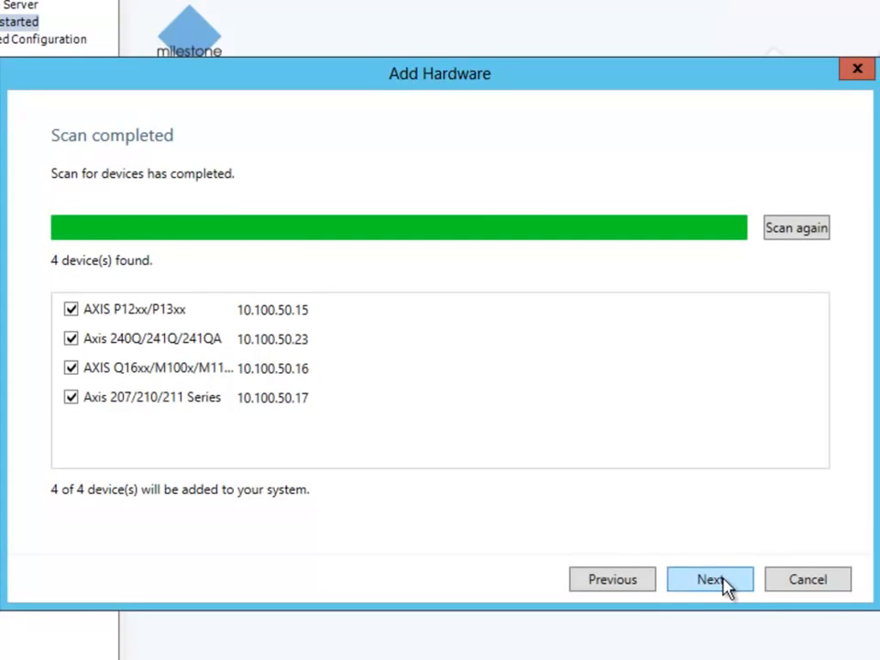
pyautogui.click(724, 585)
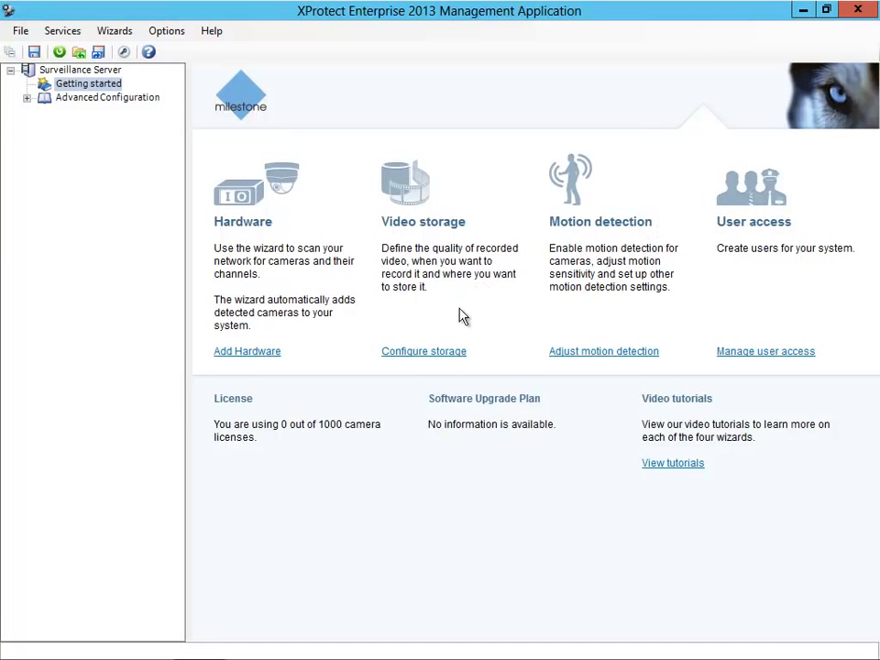
# Step: Start the video storage configuration, preview Camera 7 of Hardware Device 4, and keep the cameras' existing online schedules
pyautogui.click(438, 353)
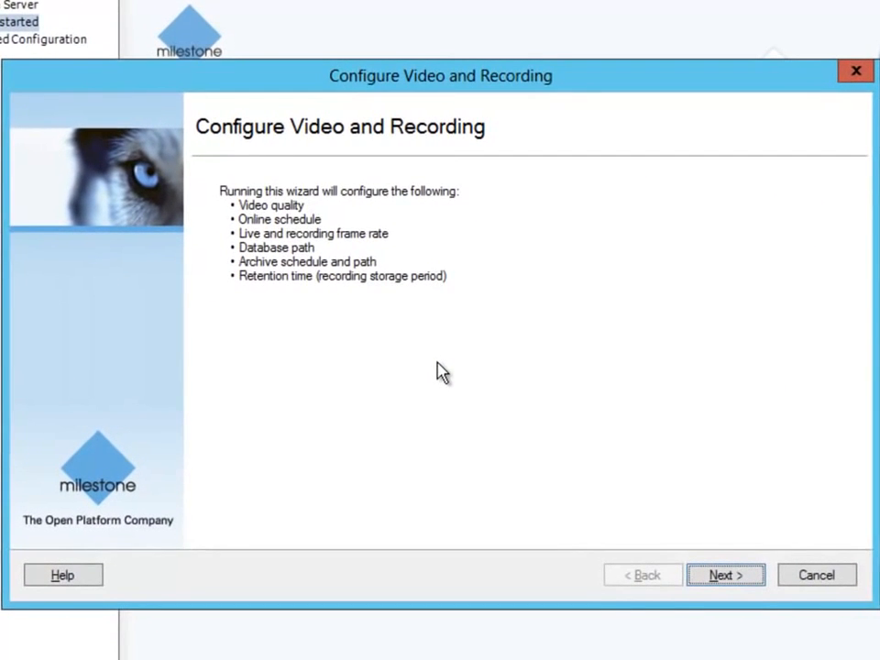
pyautogui.click(724, 578)
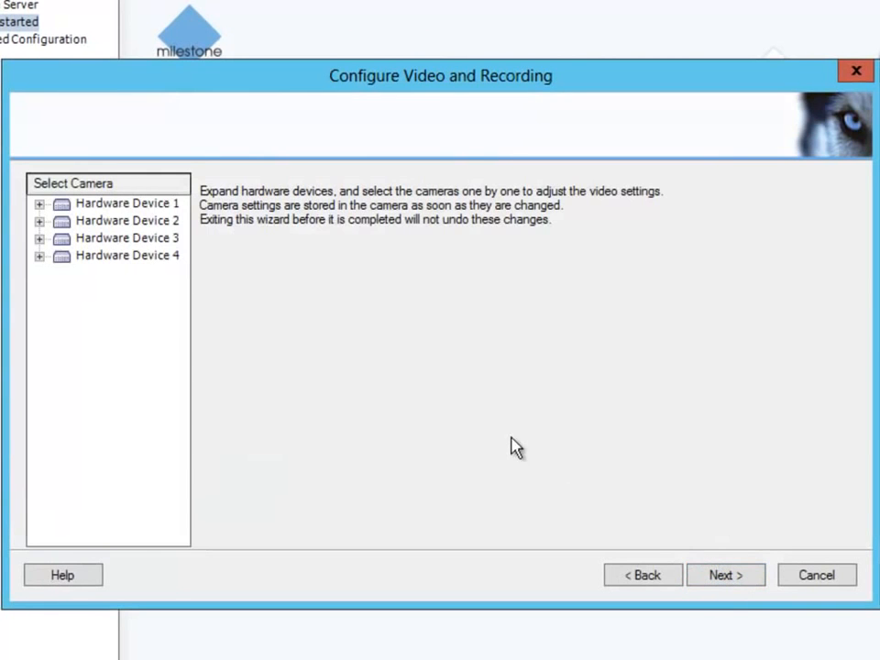
pyautogui.click(39, 257)
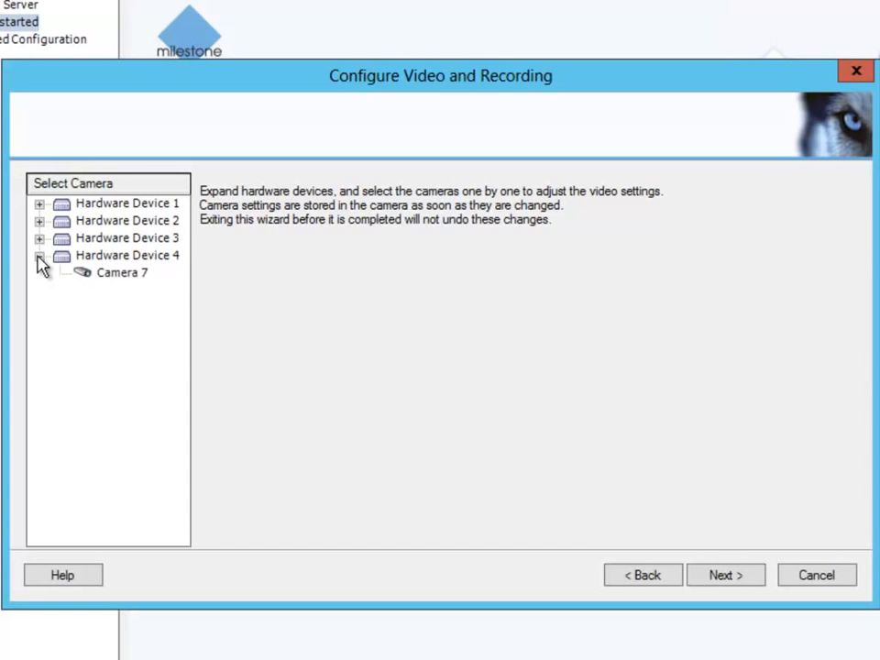
pyautogui.click(106, 276)
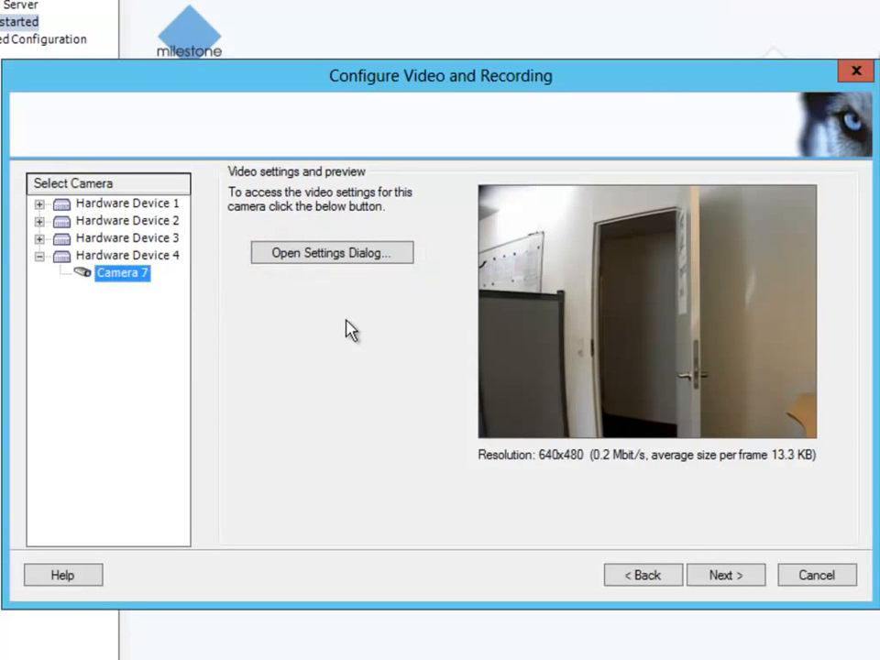
pyautogui.click(715, 581)
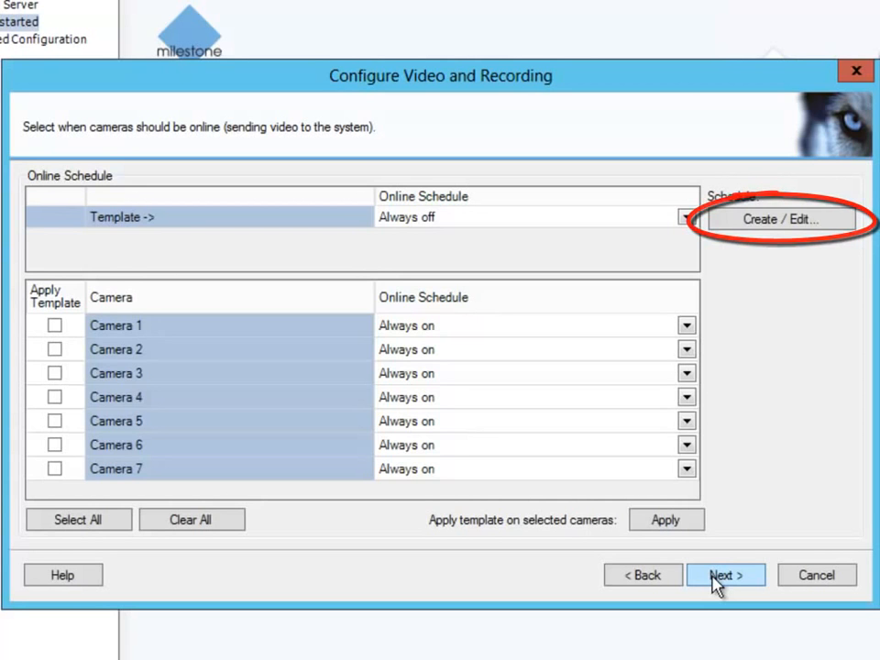
pyautogui.click(719, 584)
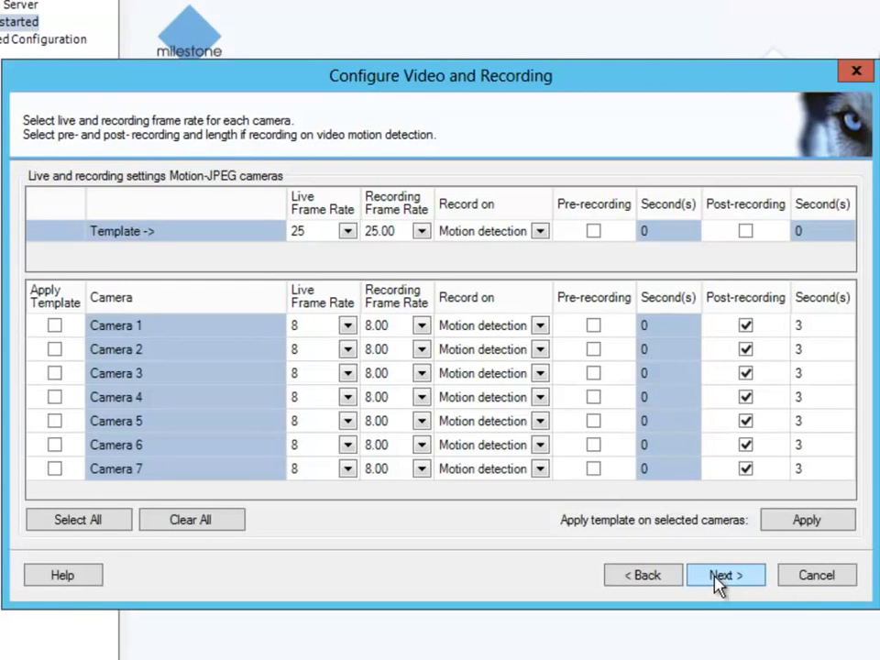
# Step: Choose a recording frame rate of 12.50 for the template, and set its live frame rate to 15
pyautogui.click(418, 231)
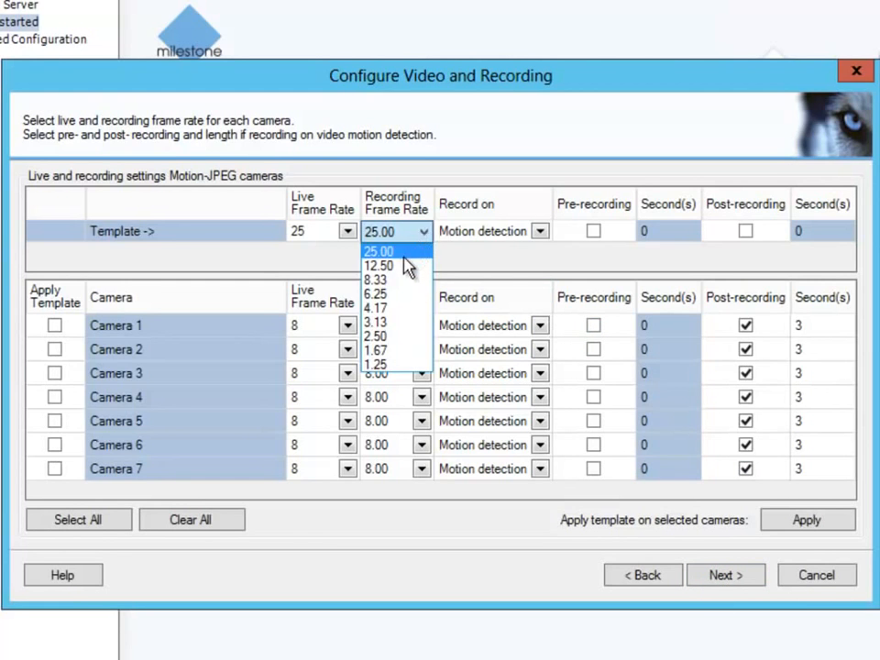
pyautogui.click(396, 266)
pyautogui.click(349, 231)
pyautogui.click(350, 233)
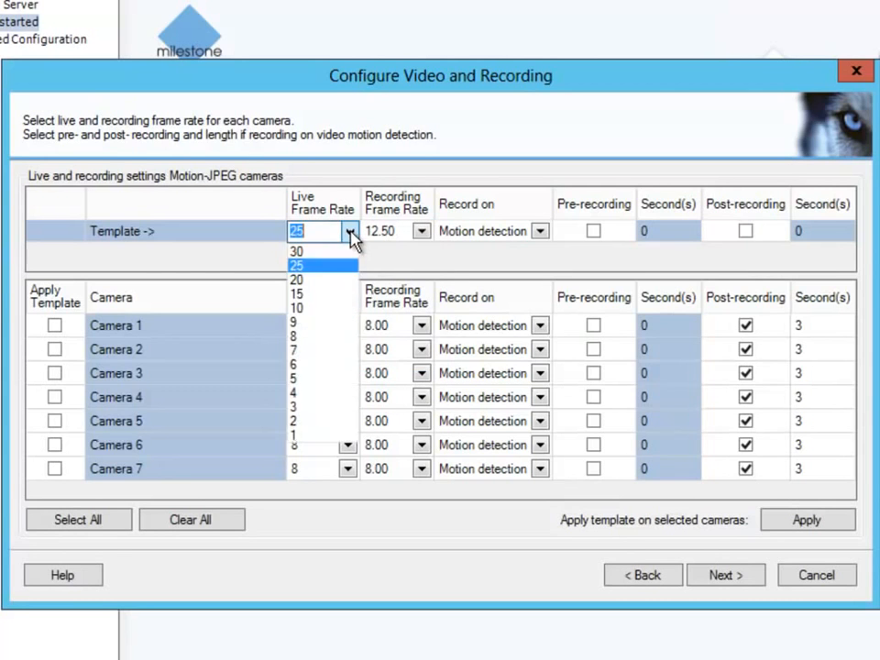
pyautogui.click(332, 295)
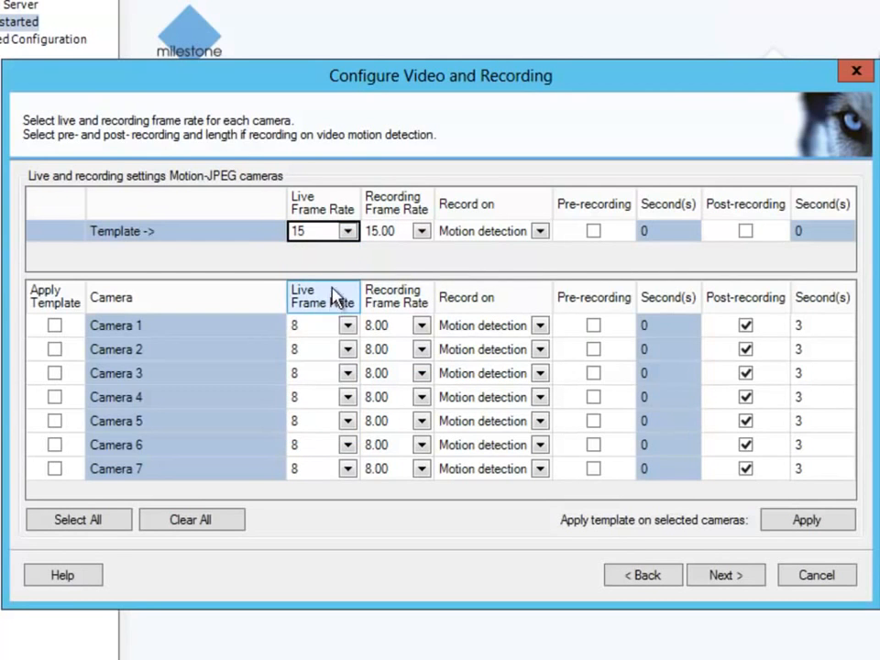
# Step: Enable pre-recording and post-recording in the template, with 3 seconds for each
pyautogui.click(666, 231)
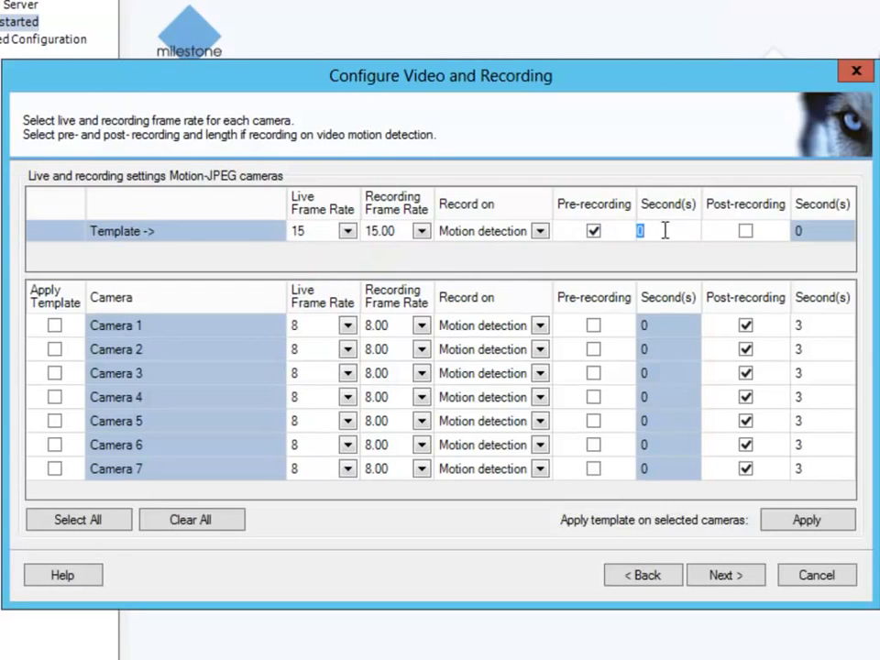
pyautogui.click(746, 231)
pyautogui.click(809, 230)
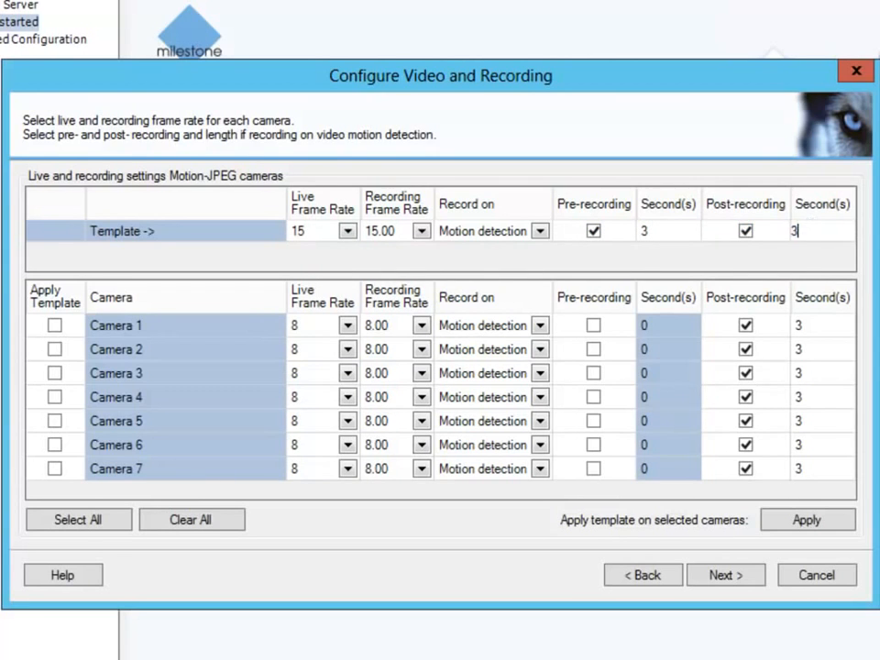
# Step: Apply the recording template to all cameras, and accept the existing drive selection and archiving schedule
pyautogui.click(117, 520)
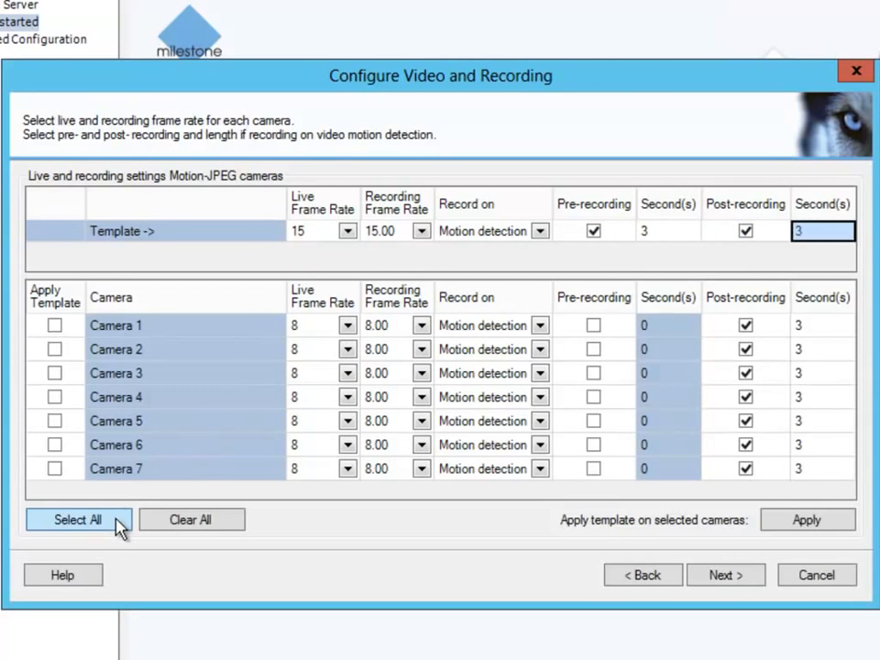
pyautogui.click(778, 525)
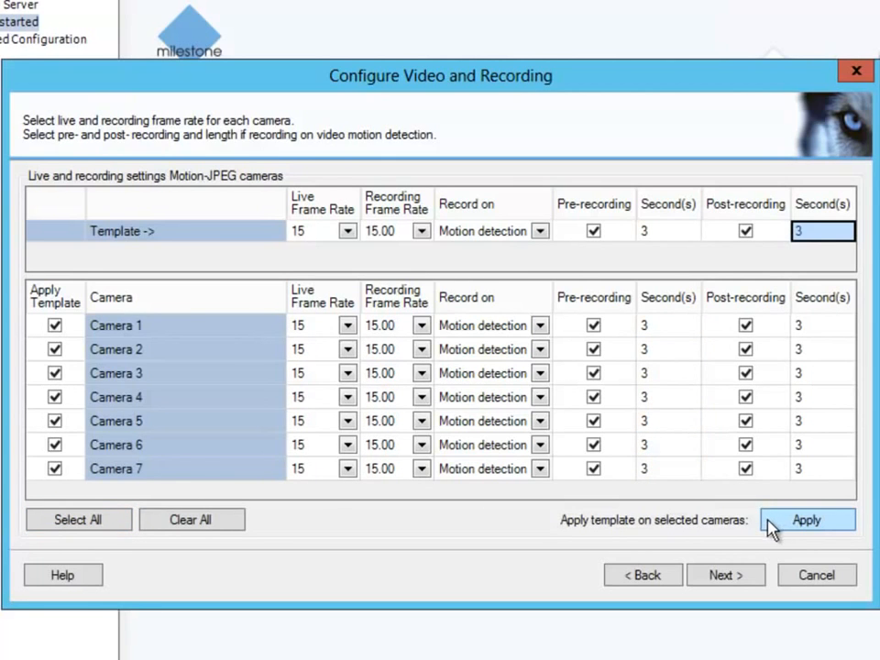
pyautogui.click(732, 577)
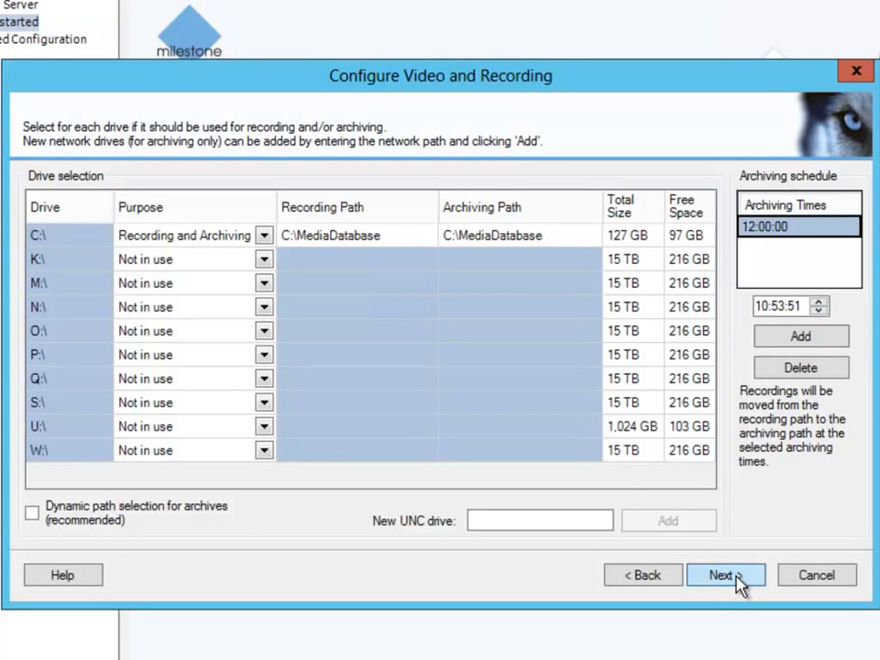
pyautogui.click(737, 576)
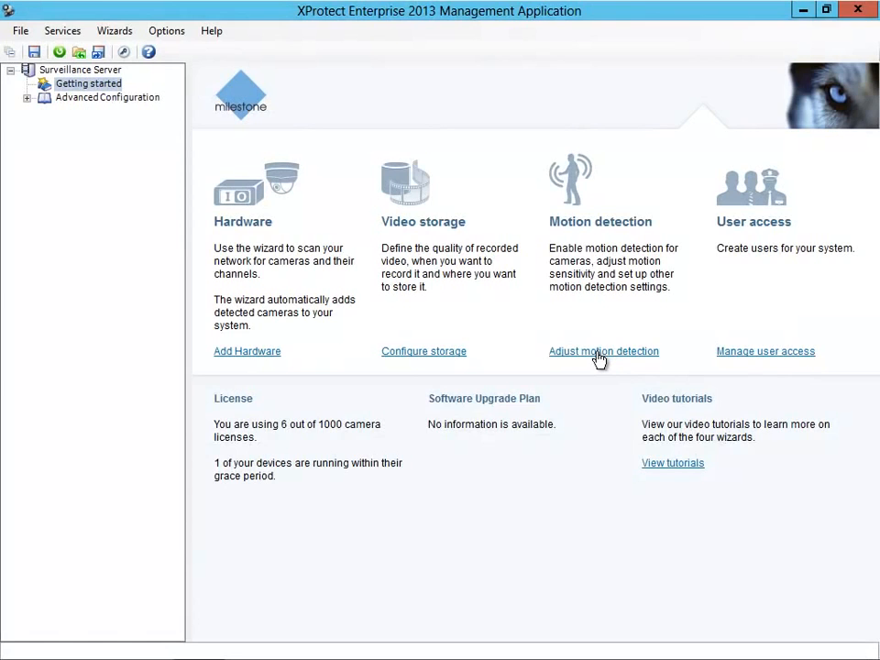
# Step: Exclude the upper half and a strip along the lower edge of Camera 8's image from motion detection
pyautogui.click(598, 353)
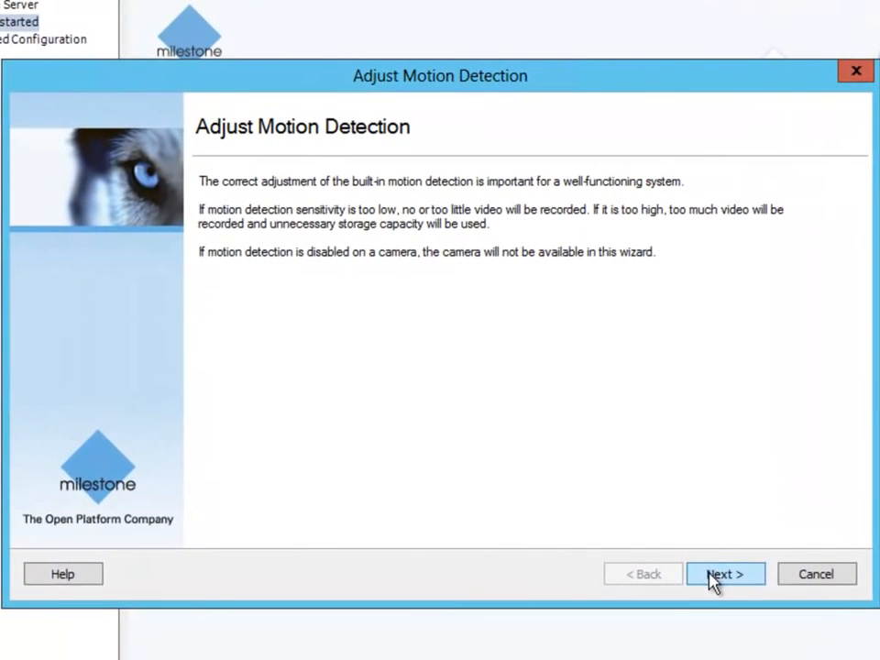
pyautogui.click(714, 576)
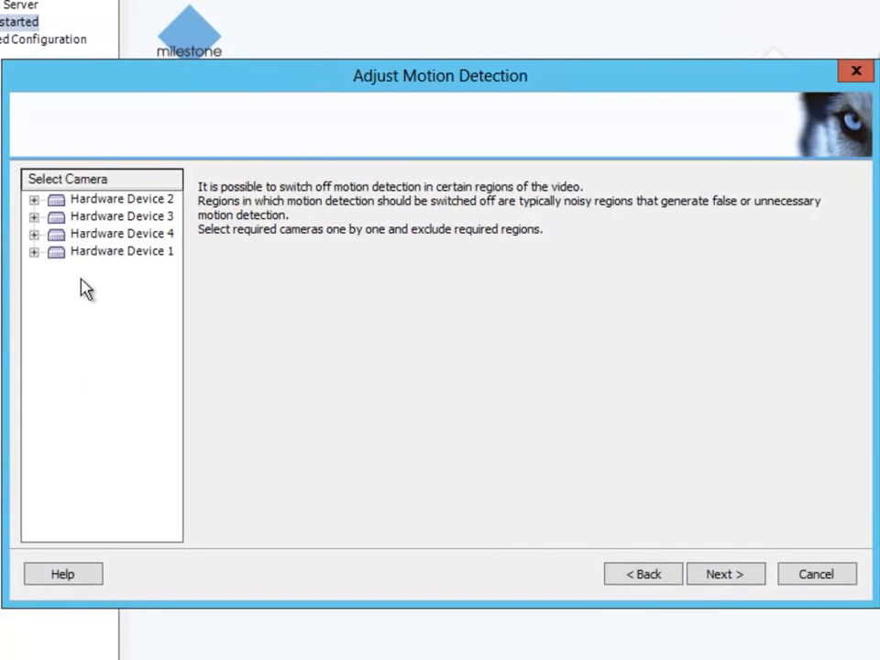
pyautogui.click(34, 252)
pyautogui.click(93, 271)
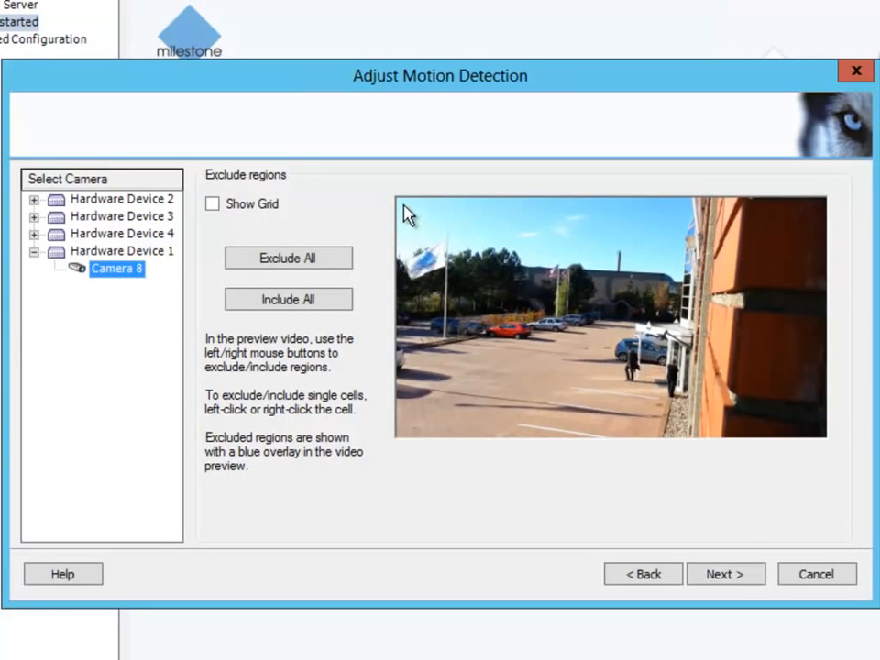
pyautogui.moveTo(399, 203)
pyautogui.mouseDown()
pyautogui.moveTo(504, 271)
pyautogui.moveTo(745, 355)
pyautogui.moveTo(794, 367)
pyautogui.moveTo(821, 354)
pyautogui.moveTo(827, 312)
pyautogui.moveTo(831, 329)
pyautogui.mouseUp()
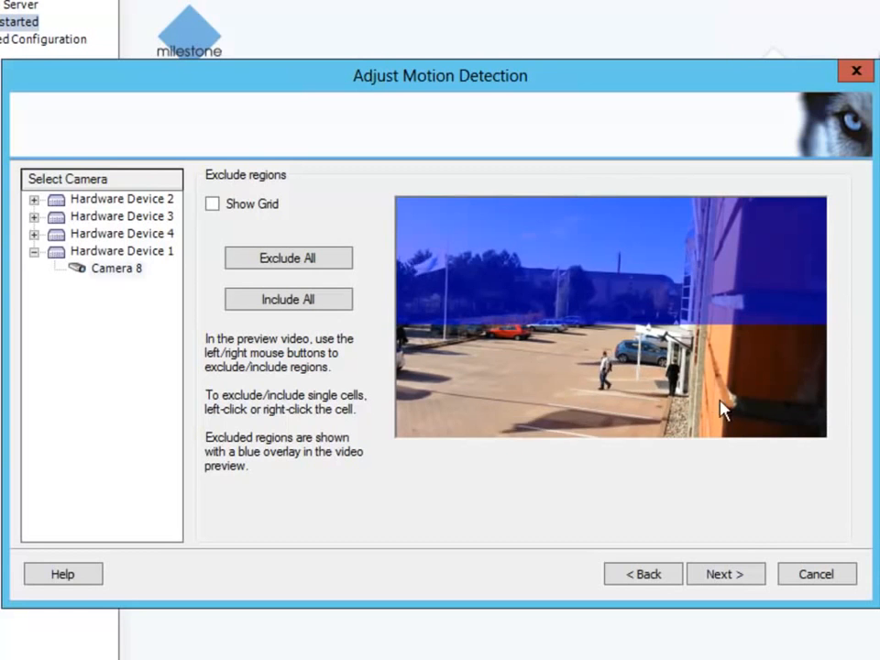
pyautogui.moveTo(816, 396); pyautogui.dragTo(387, 449)
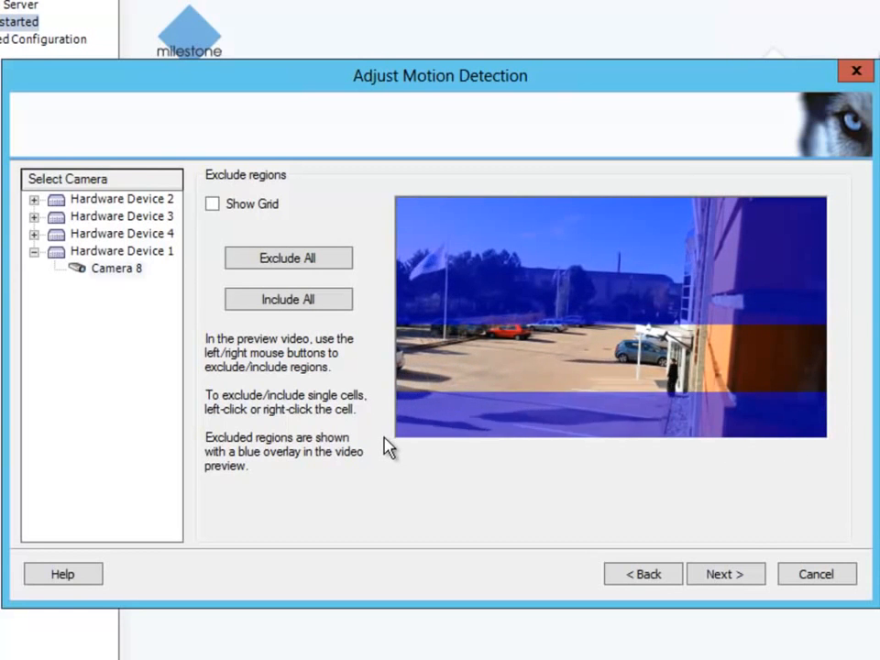
pyautogui.click(724, 578)
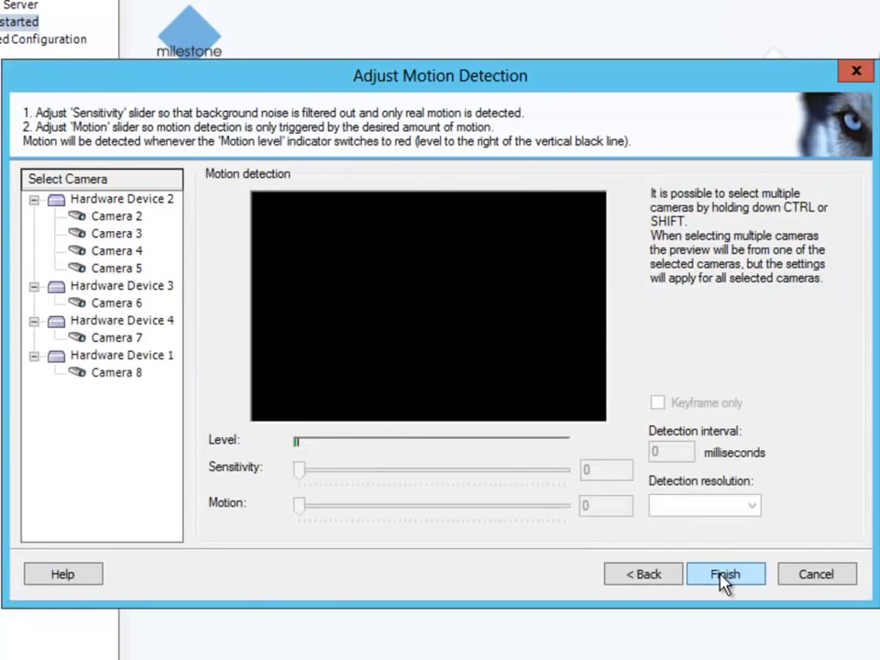
# Step: Lower Camera 8's motion detection sensitivity to 11 and raise its motion threshold slightly
pyautogui.click(117, 376)
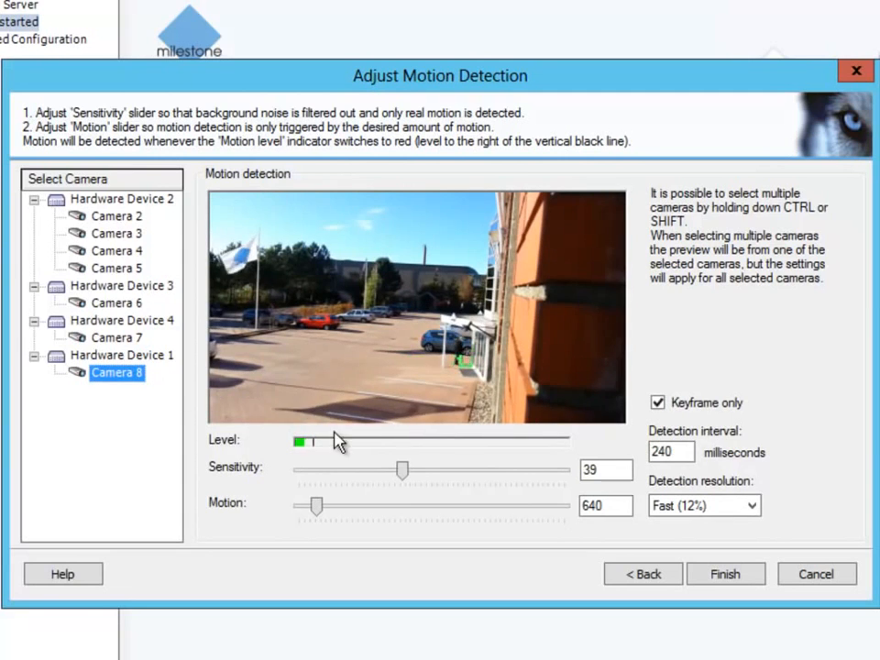
pyautogui.moveTo(409, 470); pyautogui.dragTo(344, 479)
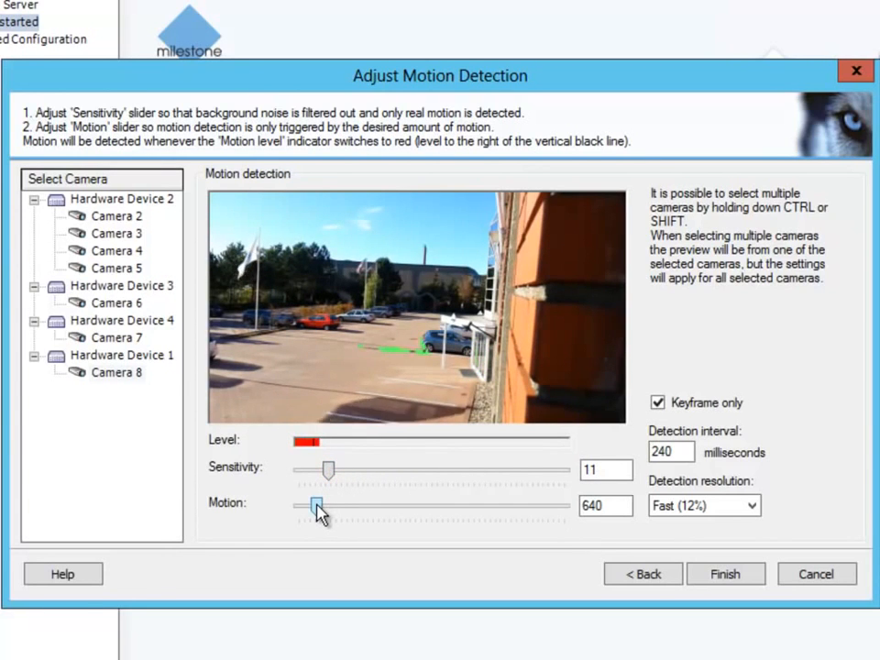
pyautogui.moveTo(318, 513); pyautogui.dragTo(340, 518)
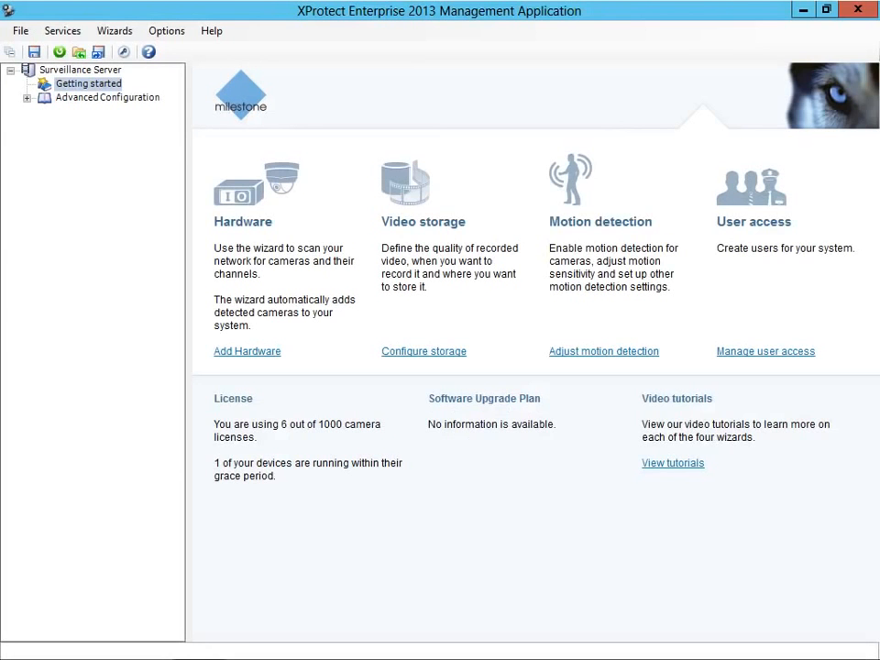
# Step: Add a basic user named Guard, entering and repeating the account password
pyautogui.click(764, 352)
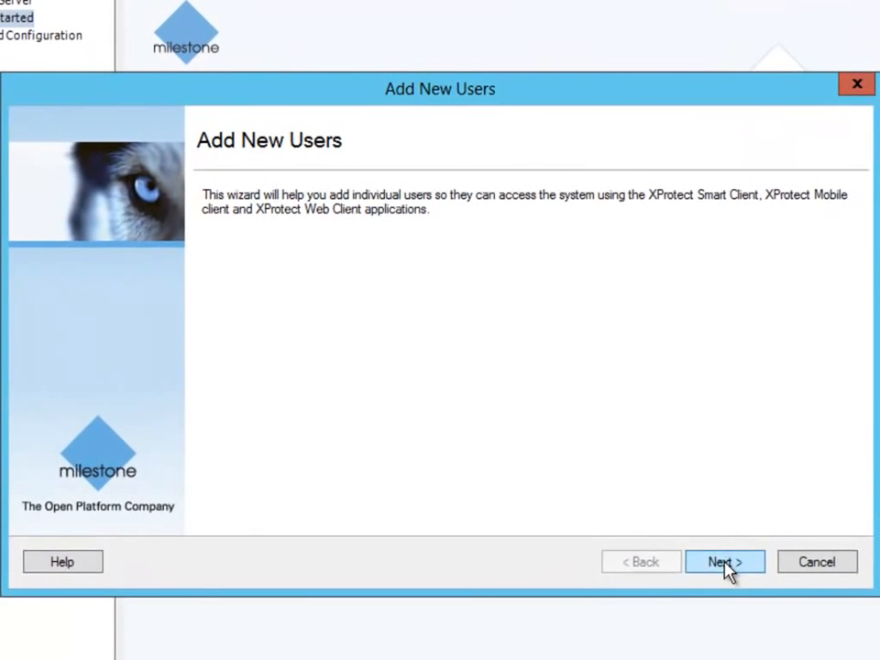
pyautogui.click(723, 562)
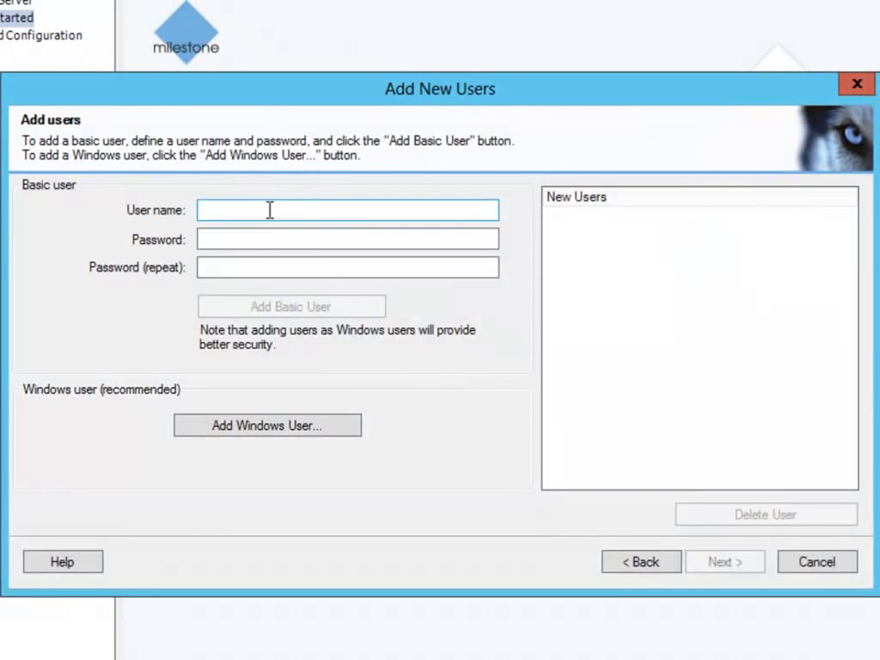
pyautogui.click(270, 210)
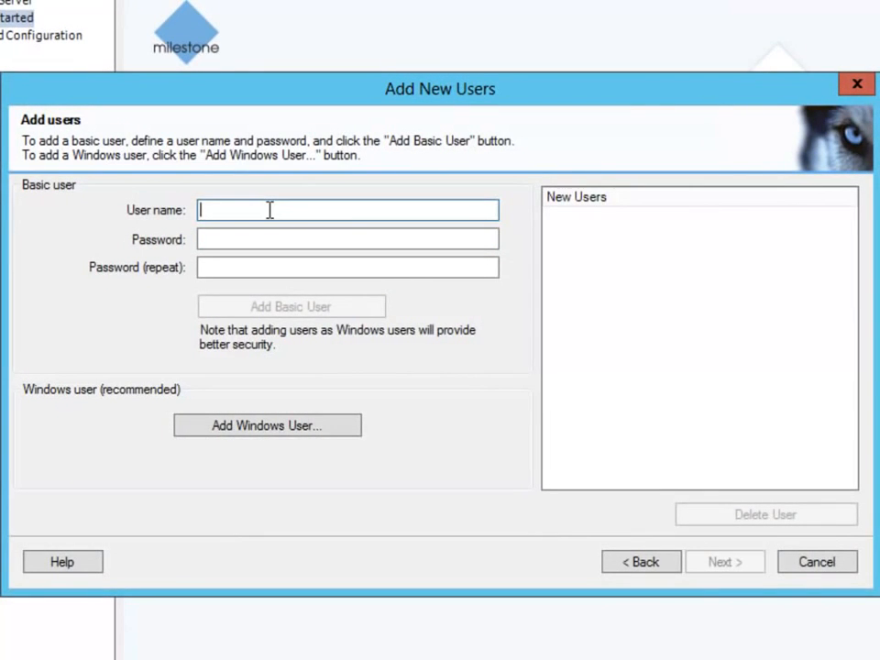
pyautogui.click(223, 236)
pyautogui.write('••••')
pyautogui.click(205, 268)
pyautogui.write('••••')
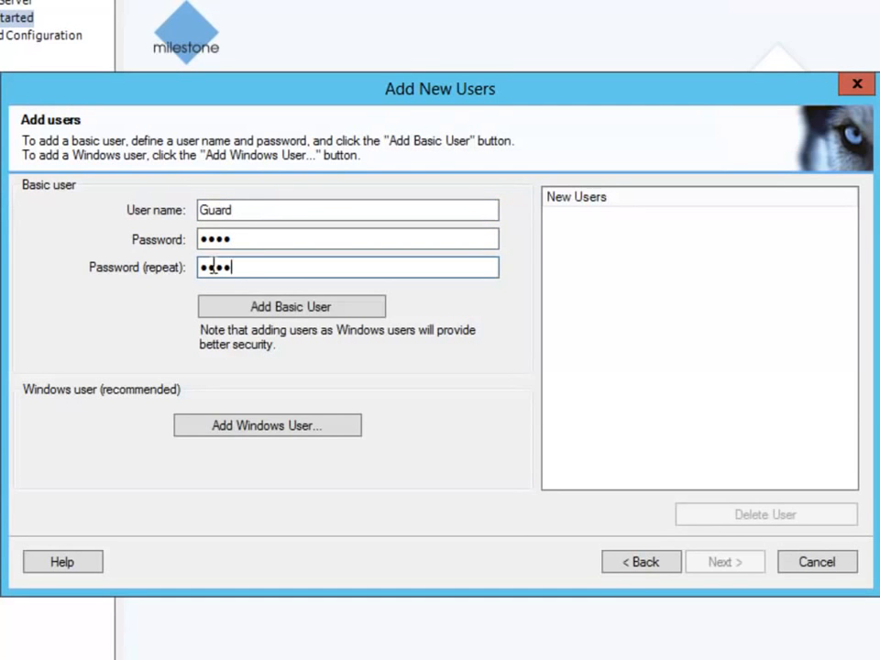
pyautogui.click(275, 312)
# Step: Add a second basic user named Operator with a repeated account password, and finish the user setup
pyautogui.write('Ope')
pyautogui.click(246, 240)
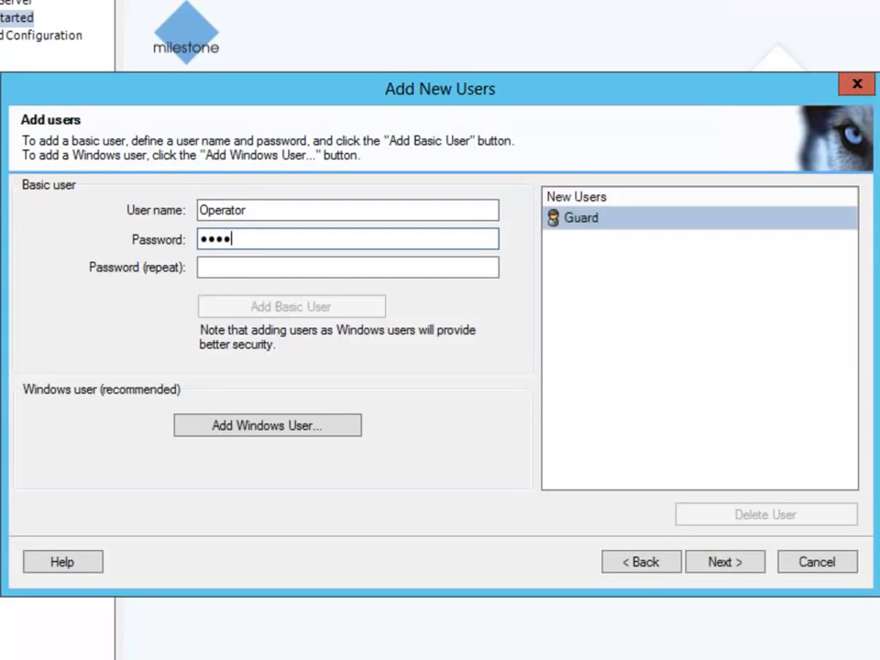
pyautogui.press('Tab')
pyautogui.write('••••')
pyautogui.click(362, 307)
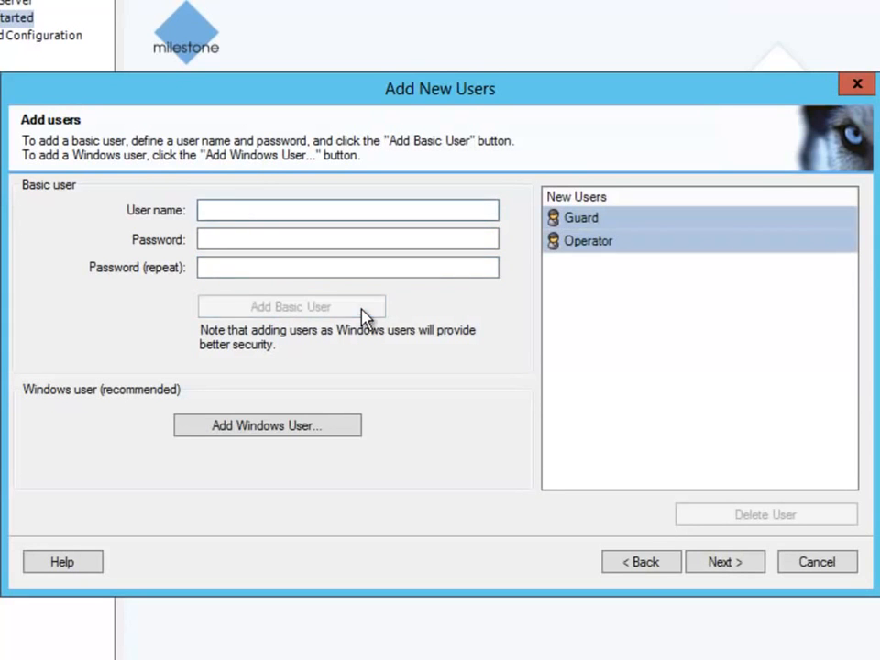
pyautogui.click(714, 565)
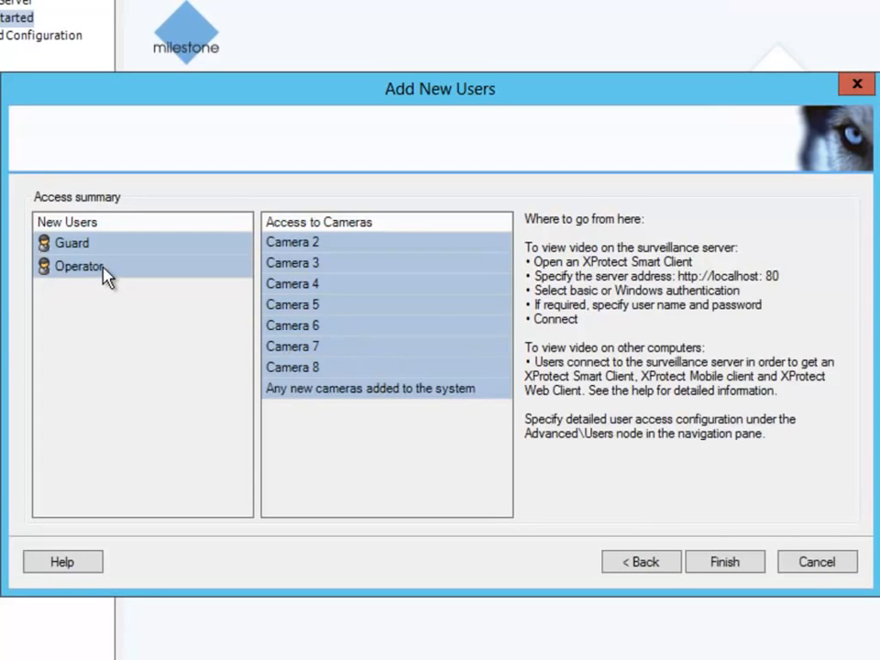
pyautogui.click(716, 563)
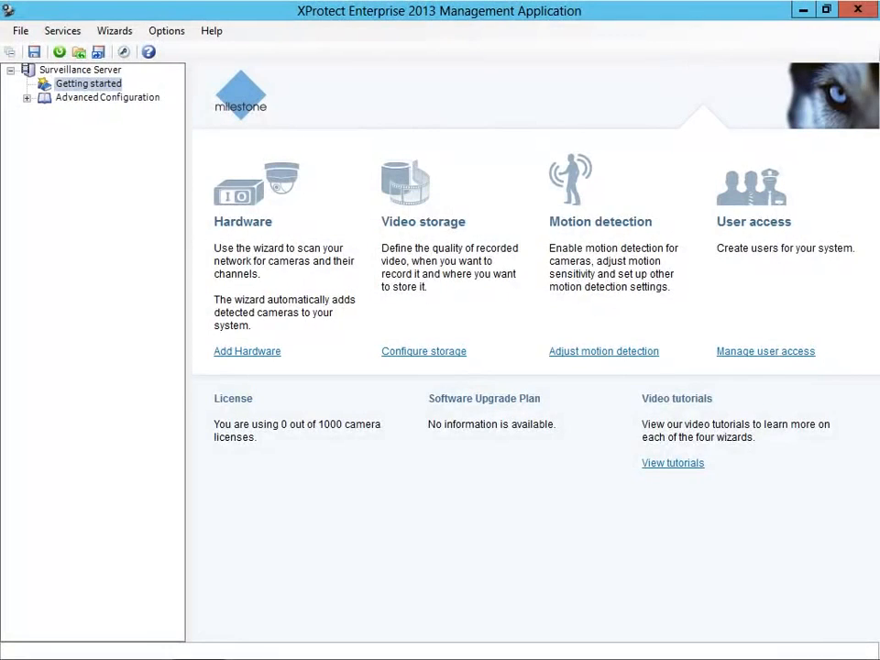